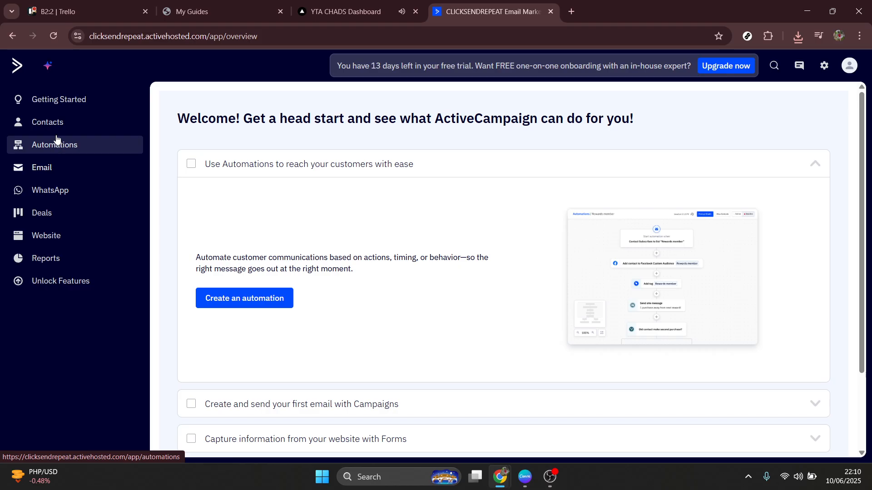
- Go to the contact segments and start creating a new segment
left_click(63, 121)
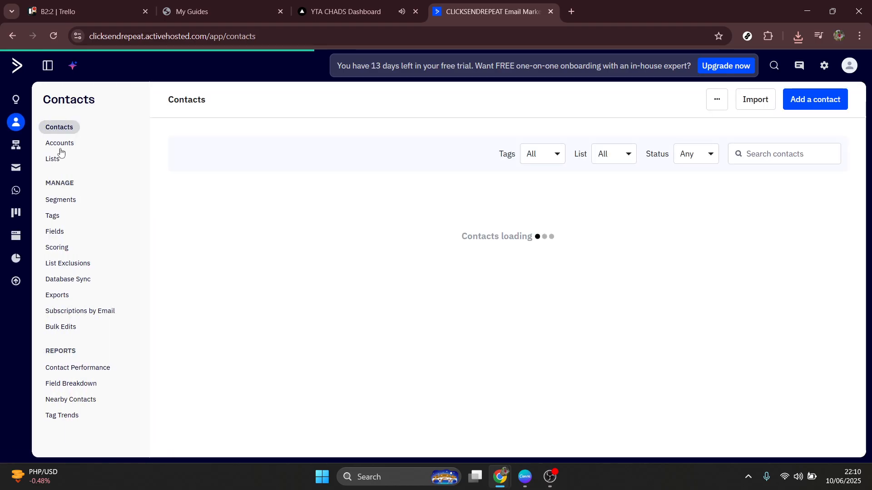
left_click(54, 202)
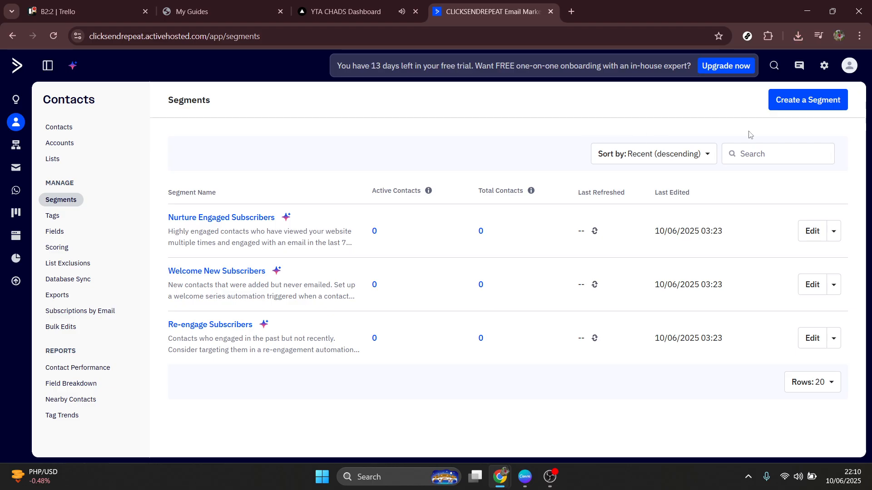
left_click(821, 99)
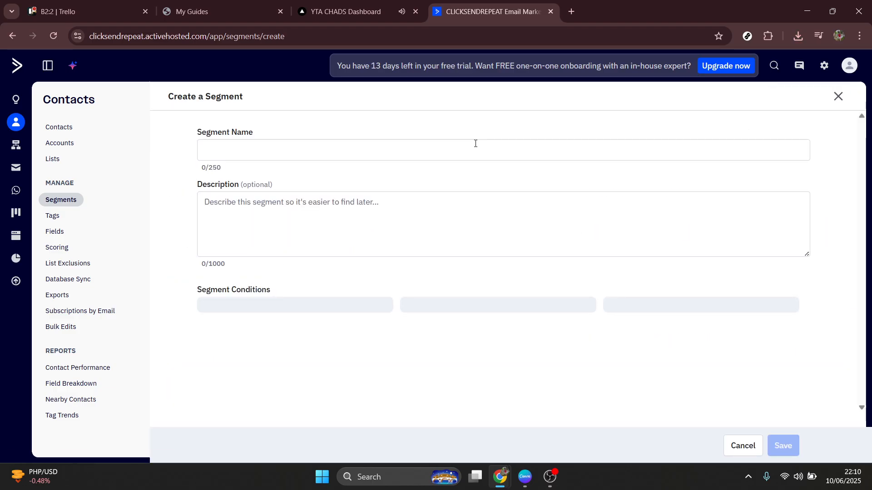
- Name the new segment "Engage Subscribers"
left_click(244, 147)
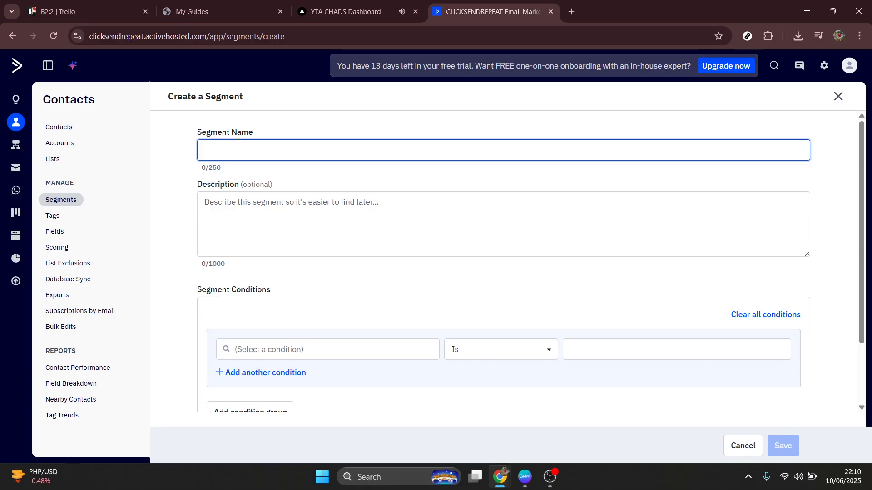
type("En")
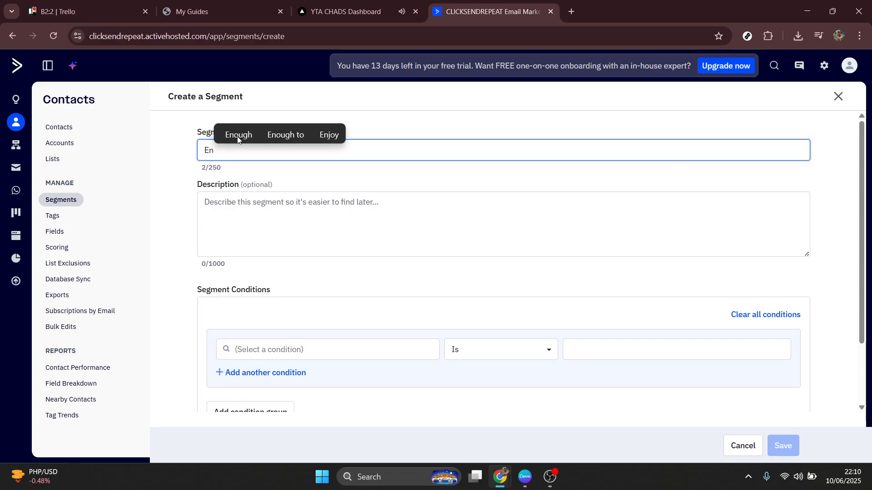
type("gag")
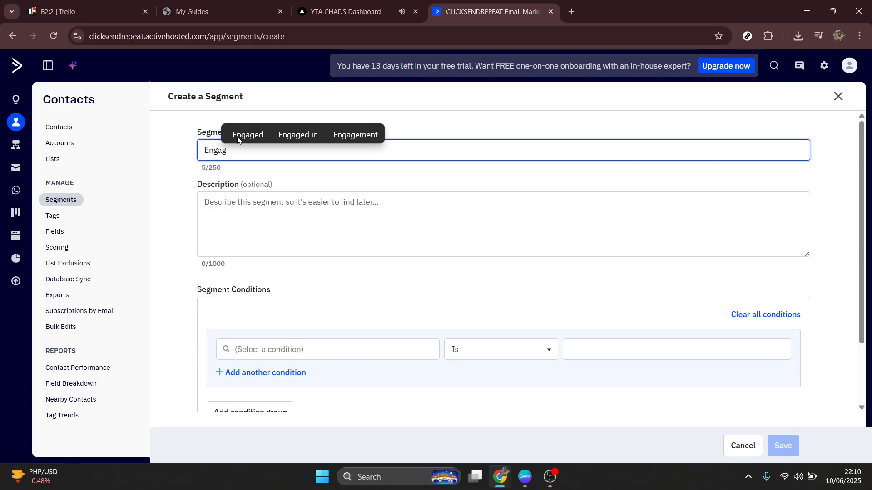
type("e S")
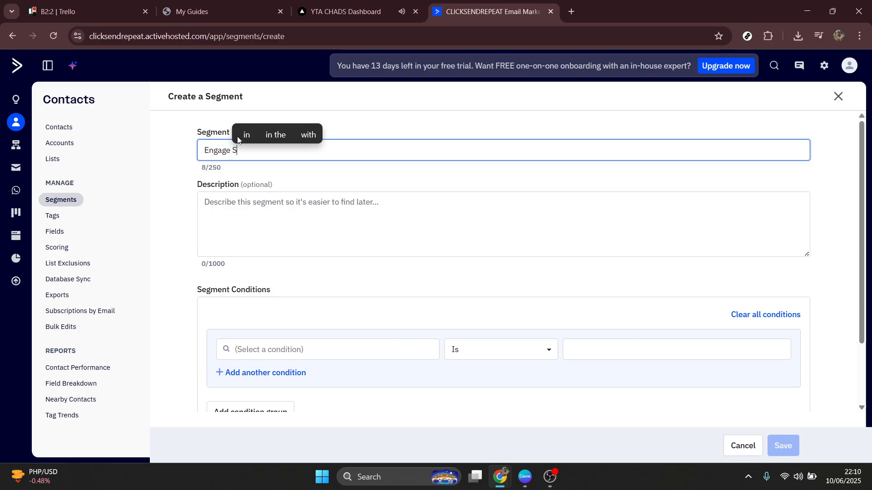
type("Ub")
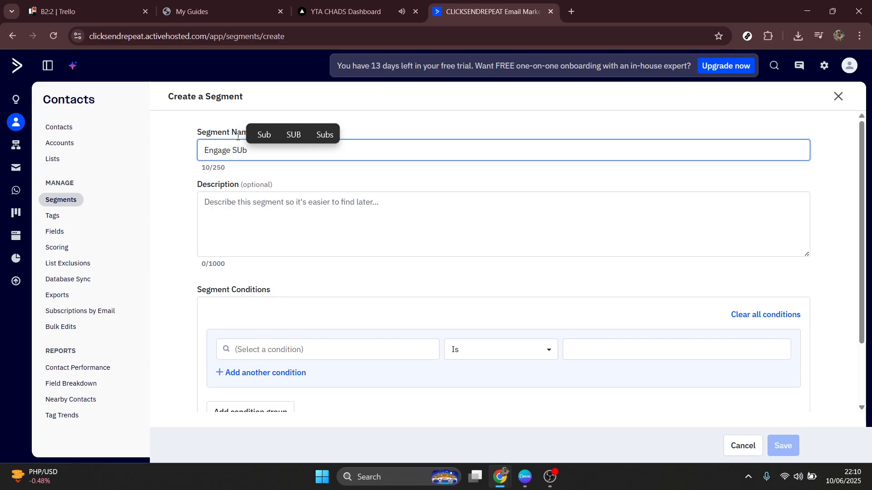
key("BackSpace")
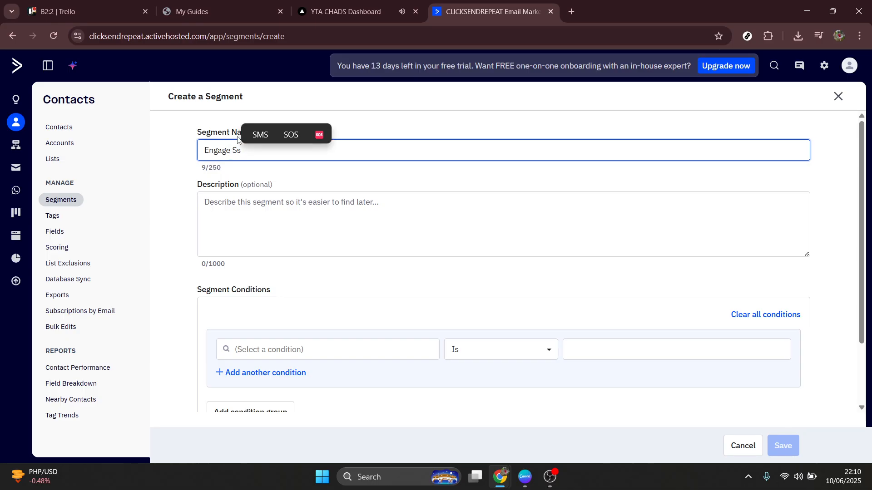
key("BackSpace")
type("ub")
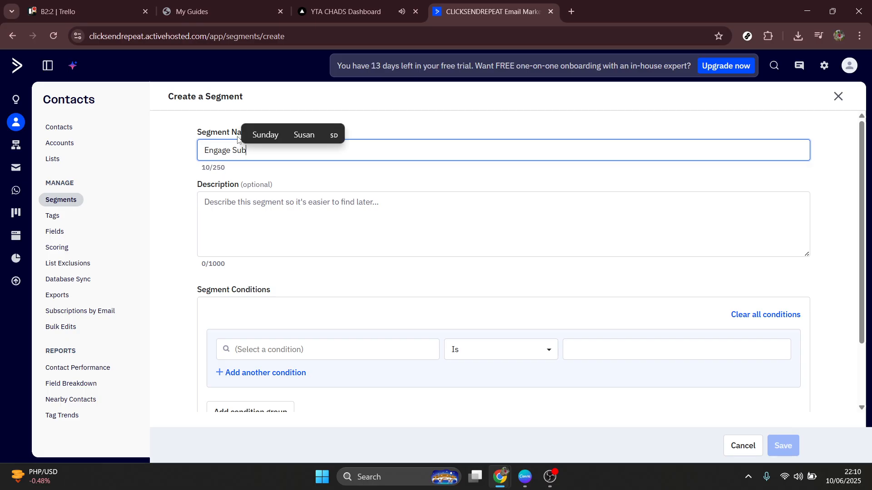
type("scr")
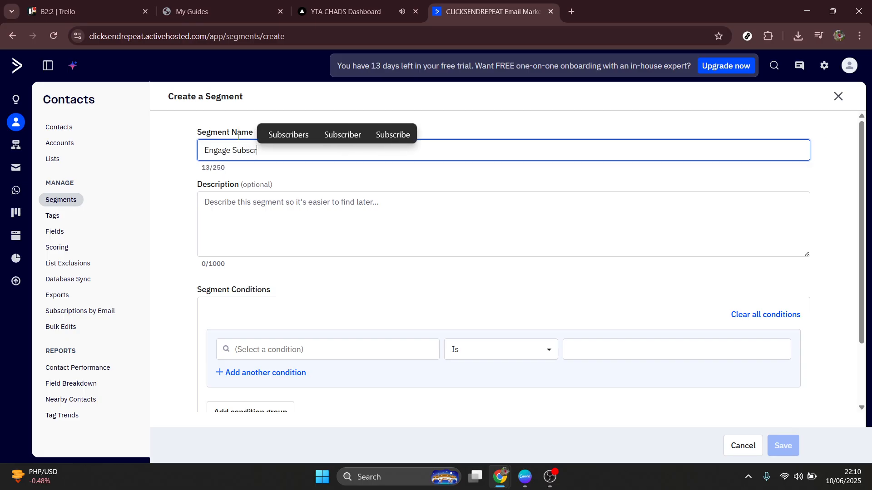
type("ibers")
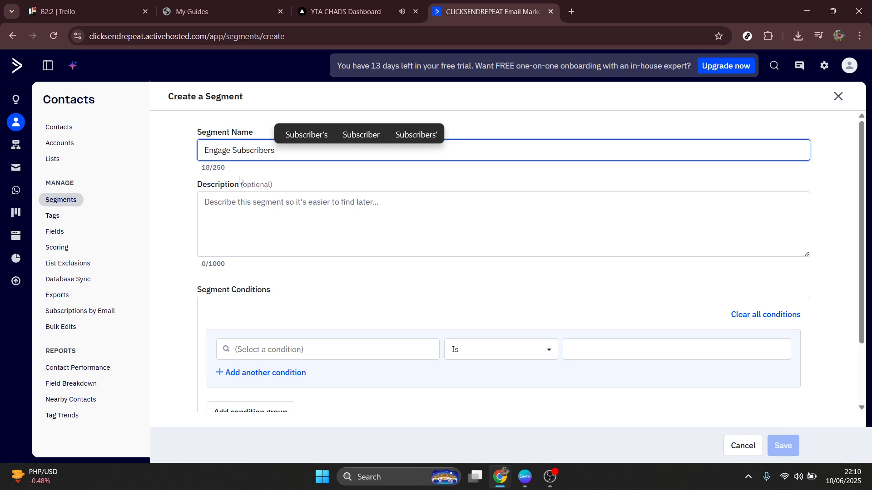
- Add a second condition row to the segment's condition group
left_click(279, 208)
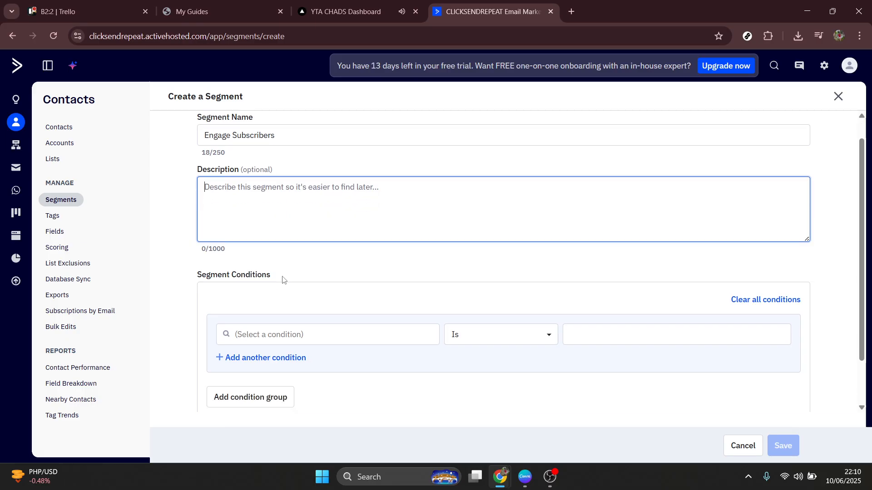
scroll(282, 280, "down", 2)
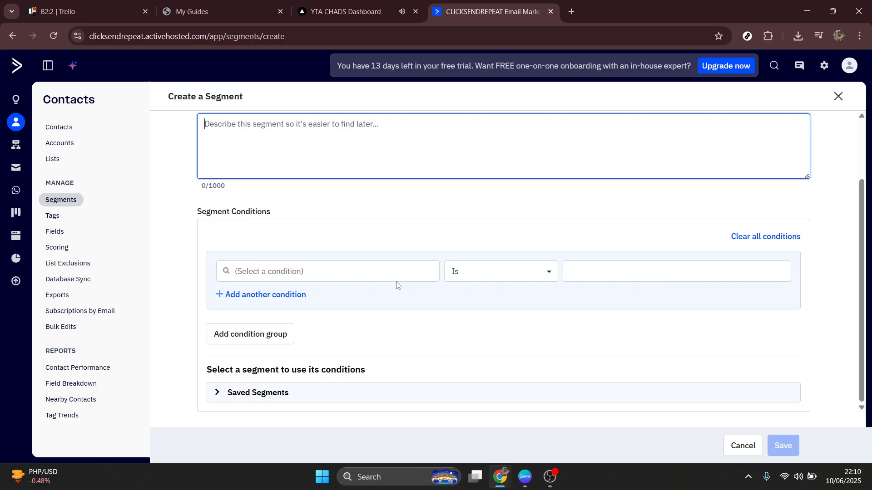
scroll(295, 245, "up", 2)
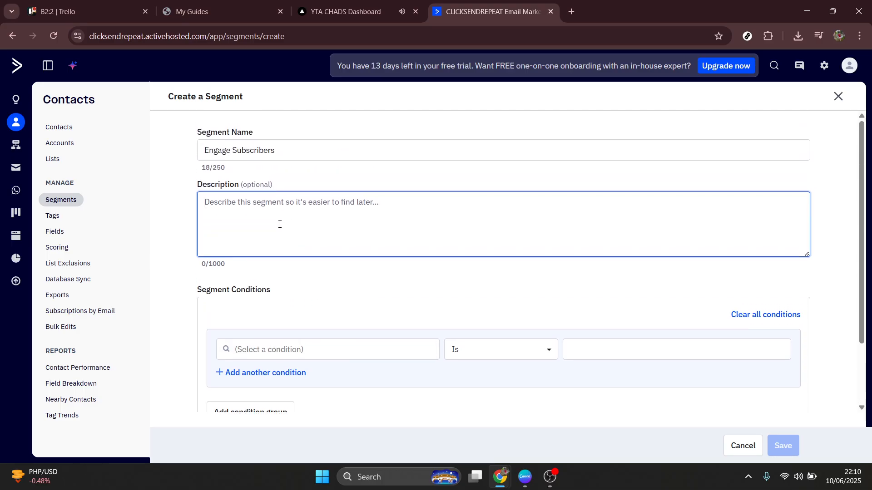
scroll(293, 285, "down", 2)
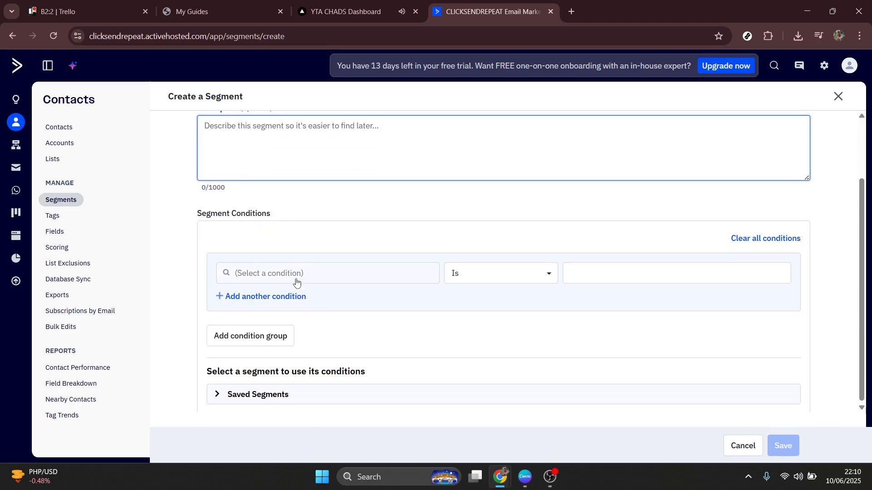
left_click(259, 296)
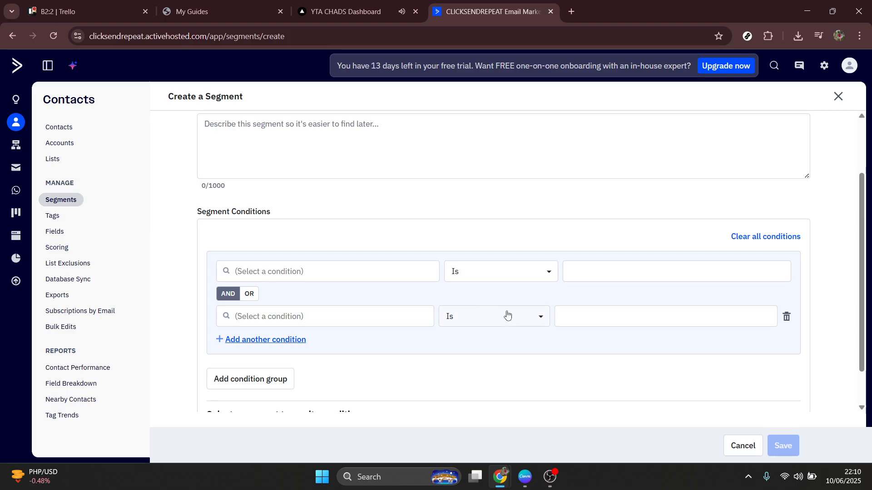
left_click(540, 321)
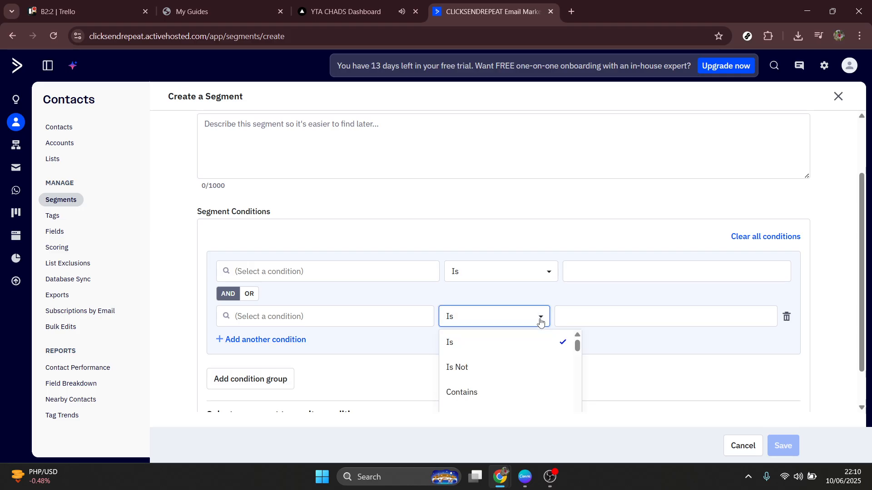
left_click(541, 321)
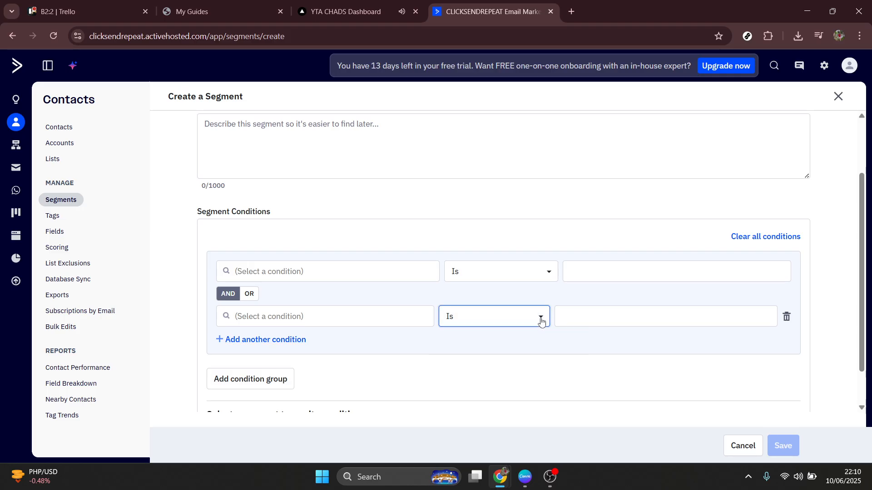
scroll(541, 322, "down", 1)
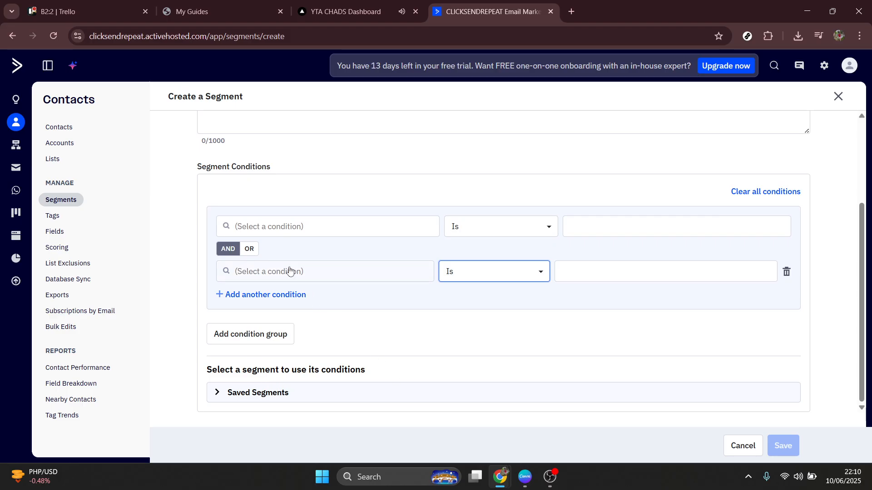
- Enter "engaged in" as the search text for the first segment condition
left_click(277, 233)
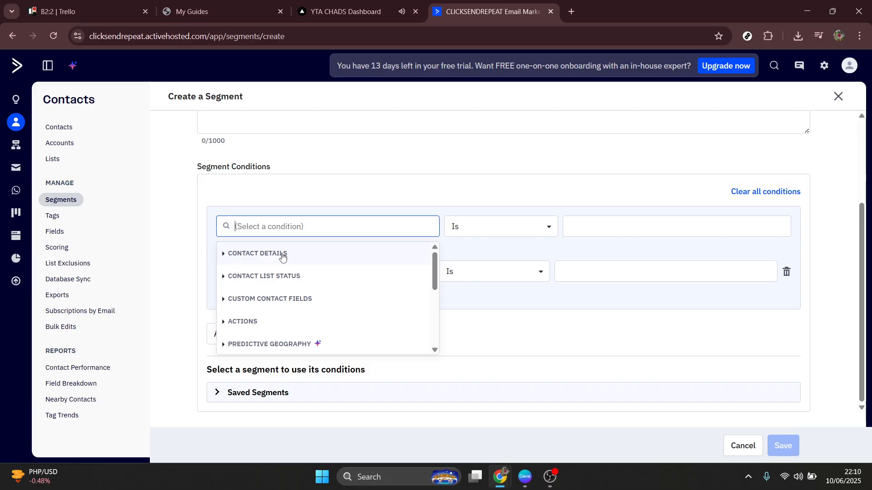
scroll(283, 257, "up", 3)
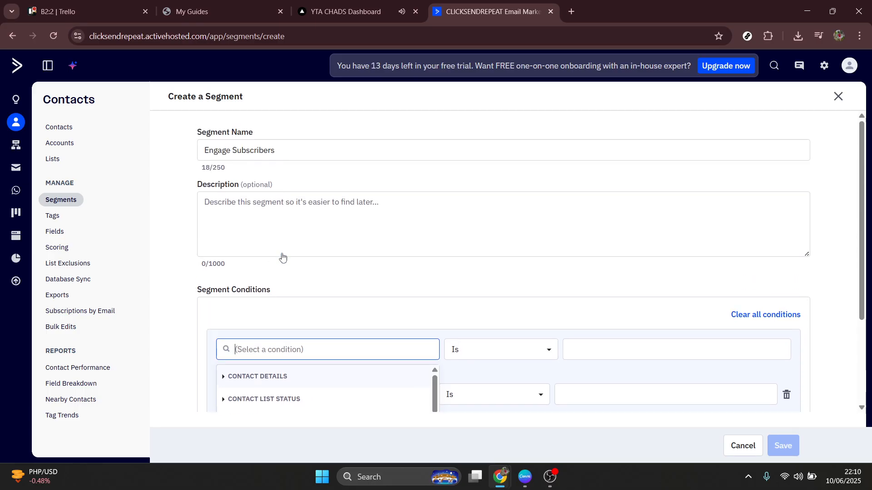
scroll(282, 257, "down", 3)
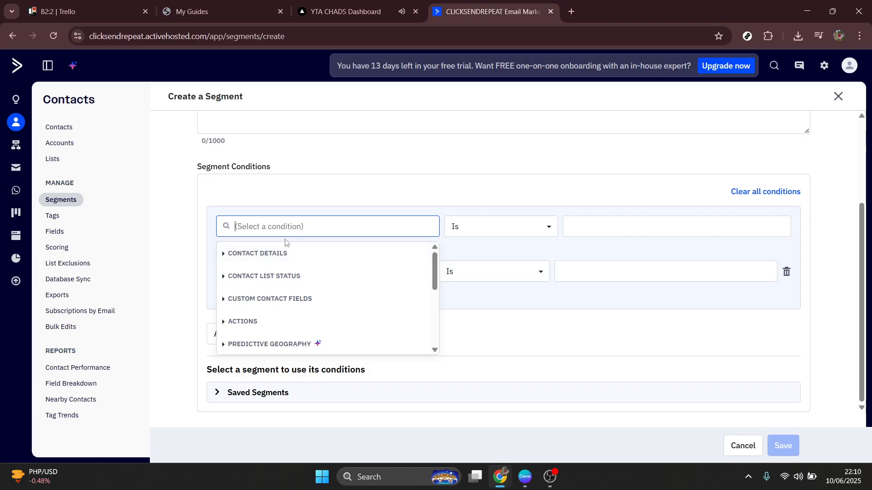
type("enga")
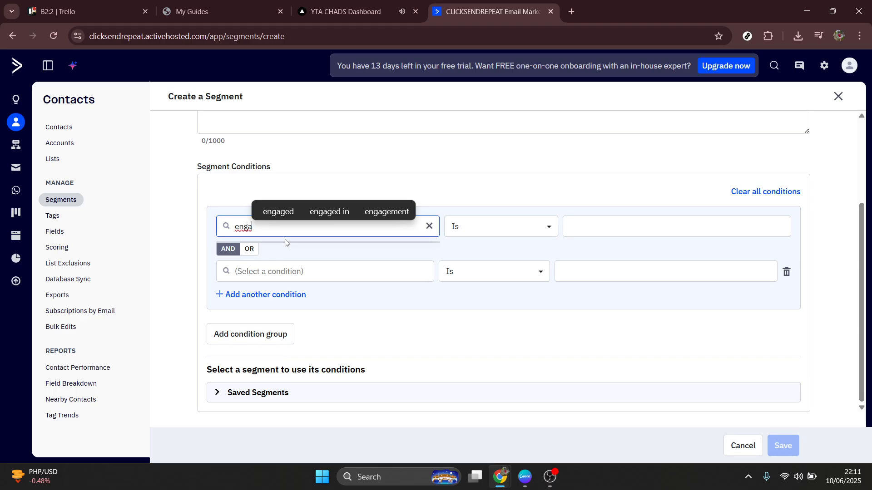
left_click(335, 215)
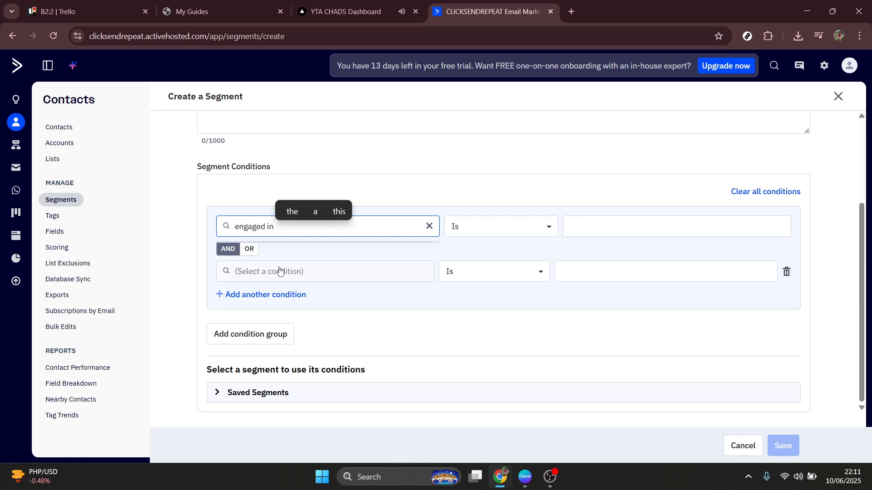
- Set the second segment condition to the Email Address contact detail
left_click(273, 282)
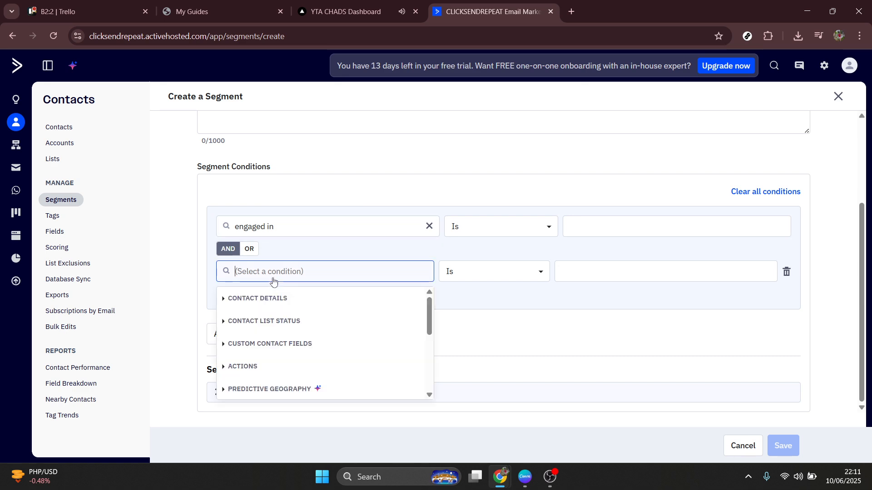
left_click(272, 298)
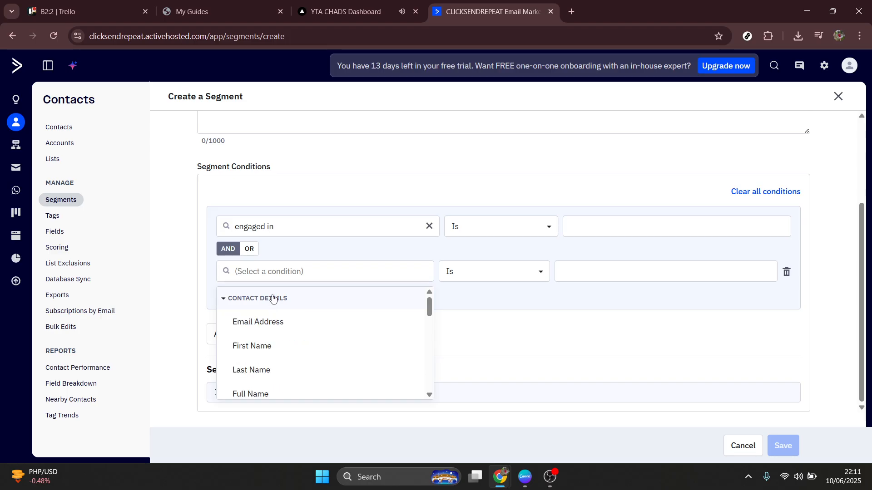
left_click(272, 323)
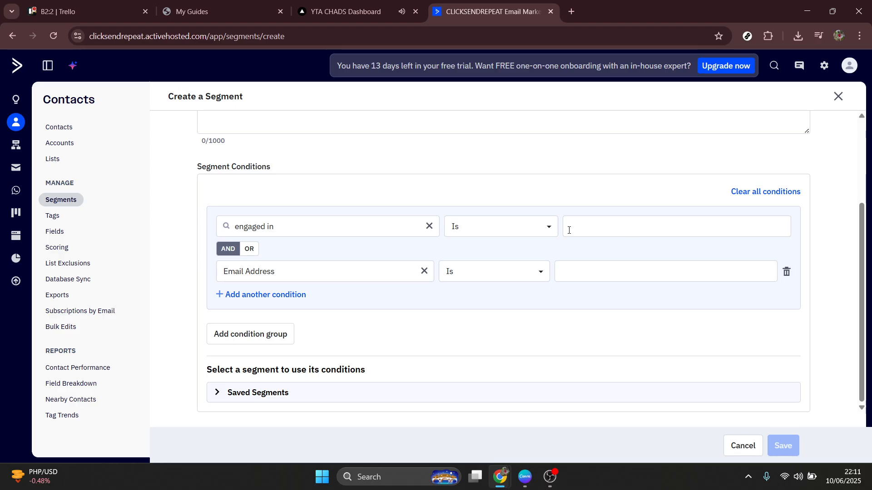
- Enter "save" as the comparison value of both the first condition and the Email Address condition
left_click(543, 235)
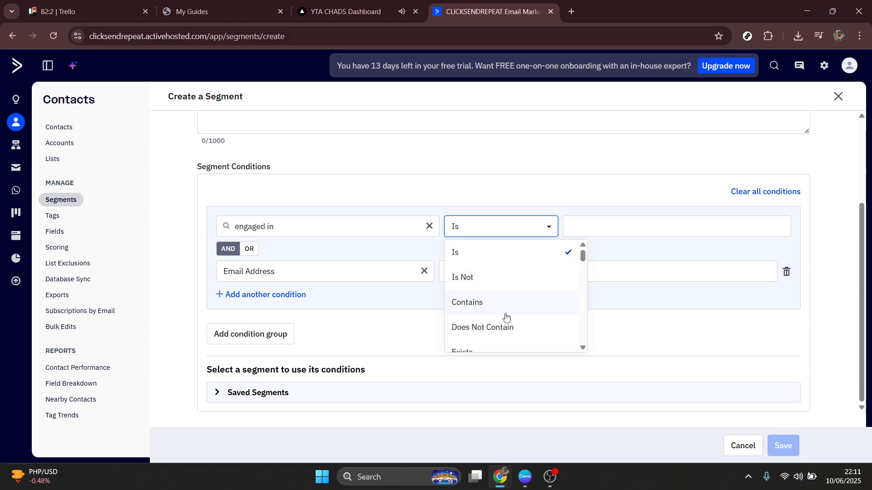
left_click(650, 217)
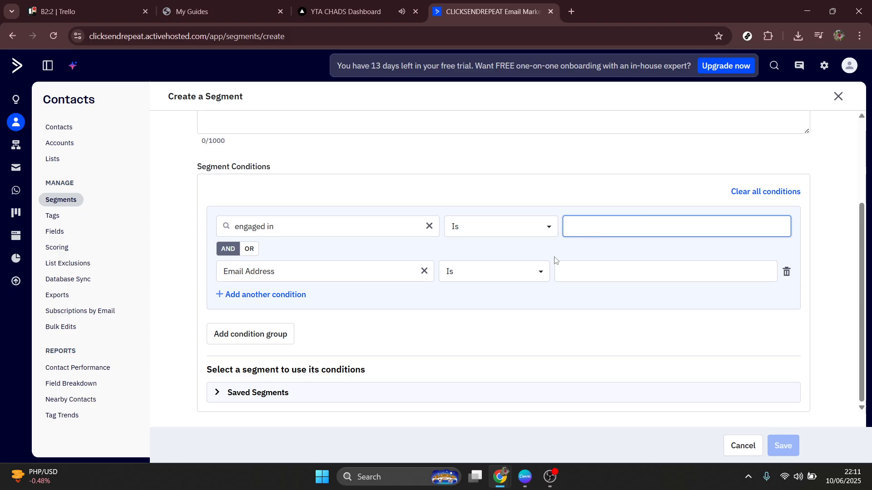
type("save")
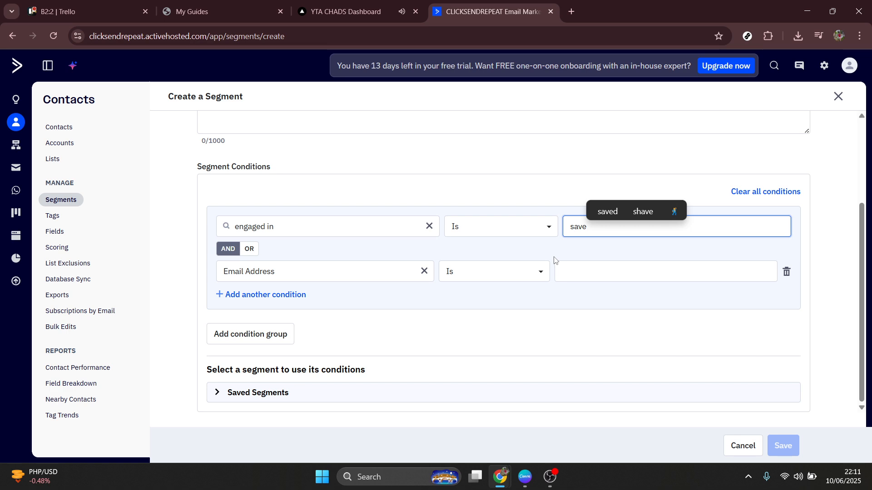
left_click(592, 270)
type("s")
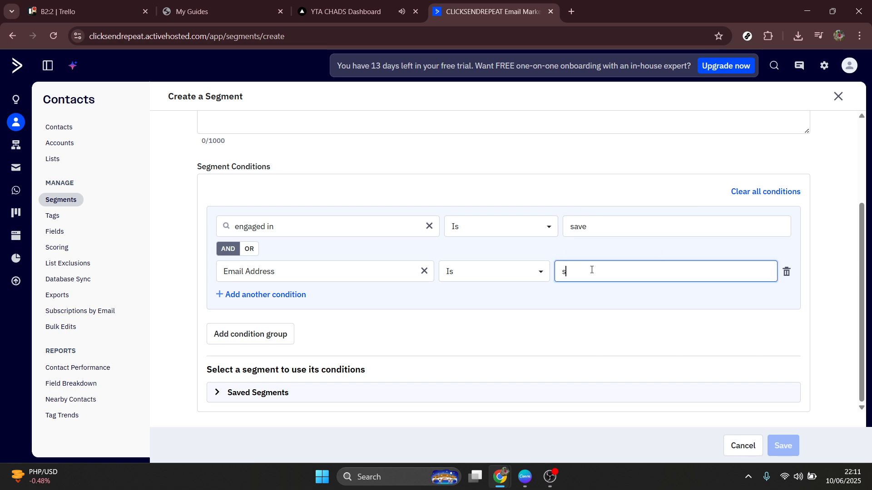
type("ave")
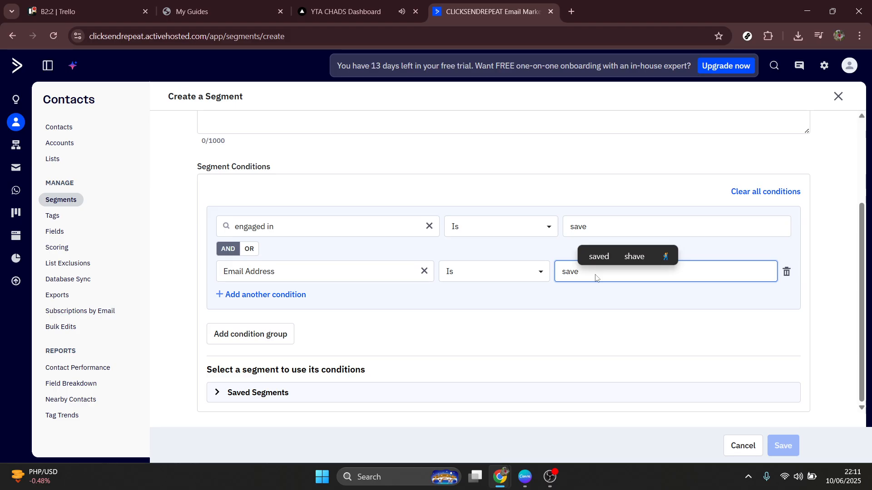
left_click(545, 311)
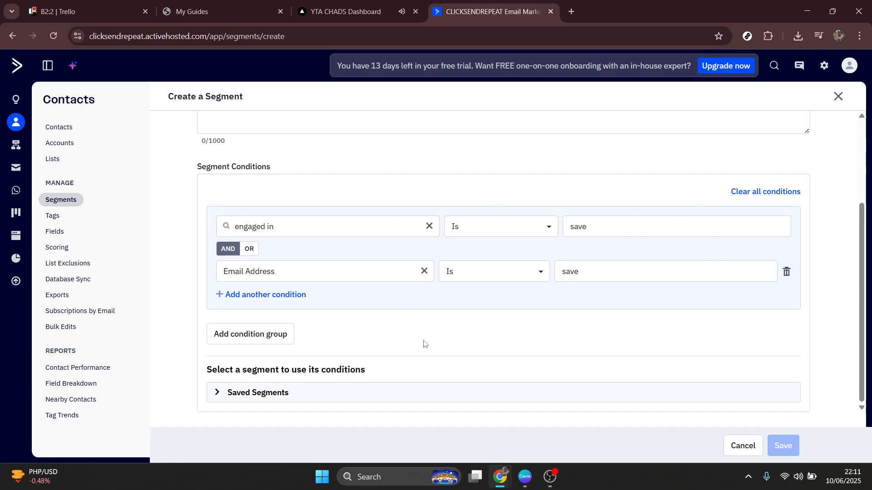
- Expand the saved segments and review the existing segments whose conditions can be reused
left_click(271, 393)
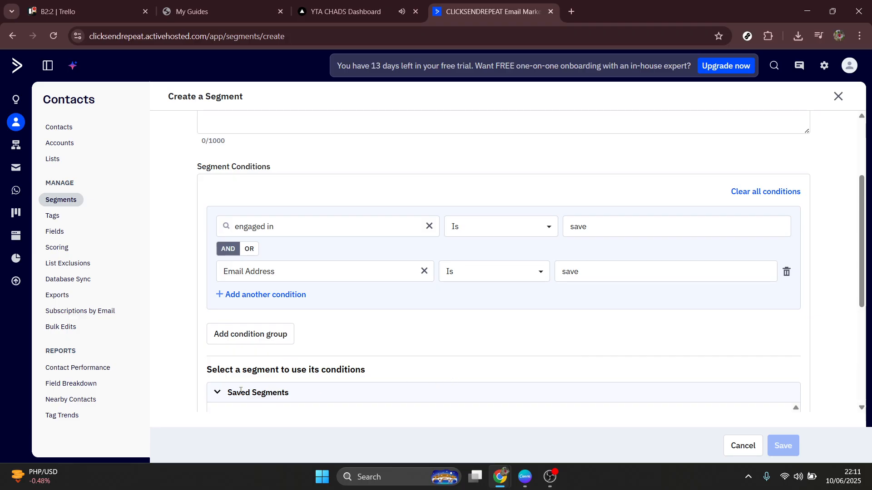
scroll(471, 370, "down", 4)
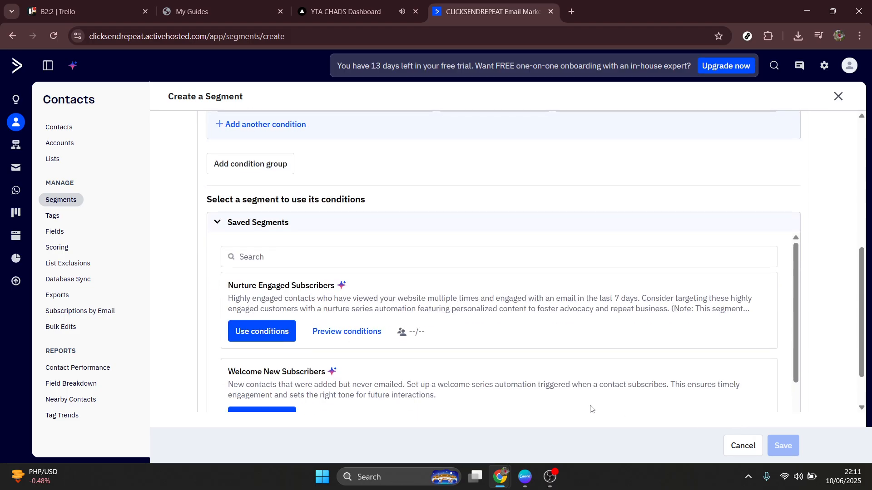
scroll(522, 406, "down", 1)
scroll(522, 405, "down", 2)
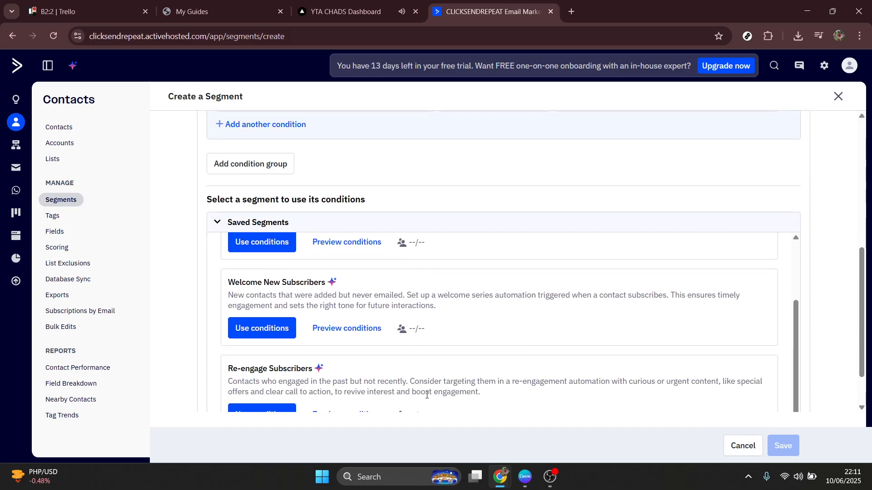
scroll(424, 396, "up", 1)
scroll(424, 394, "down", 1)
scroll(611, 368, "down", 1)
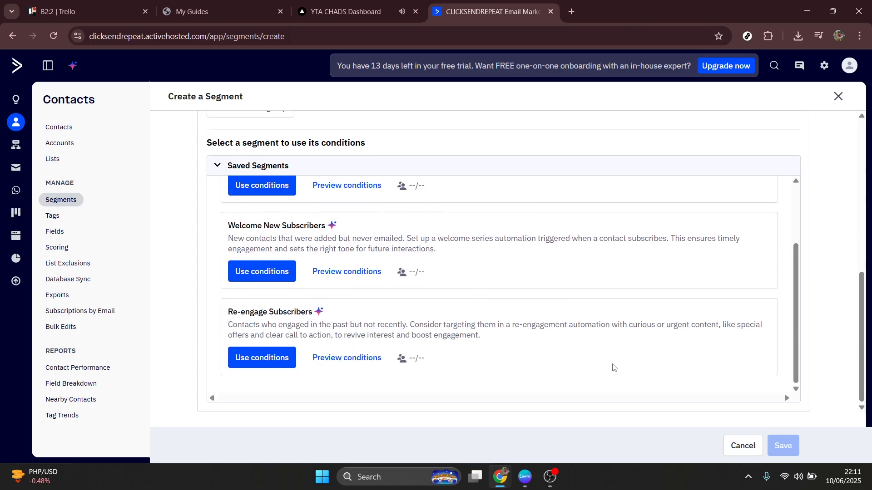